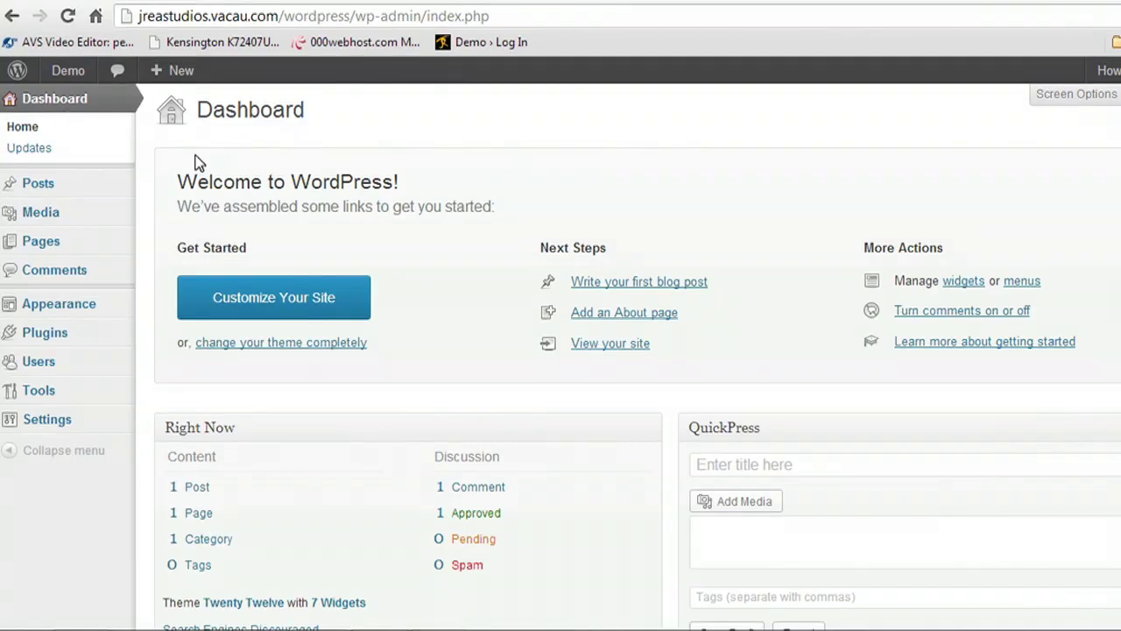
- Start a new post from the admin bar's + New menu
mouse_move(167, 83)
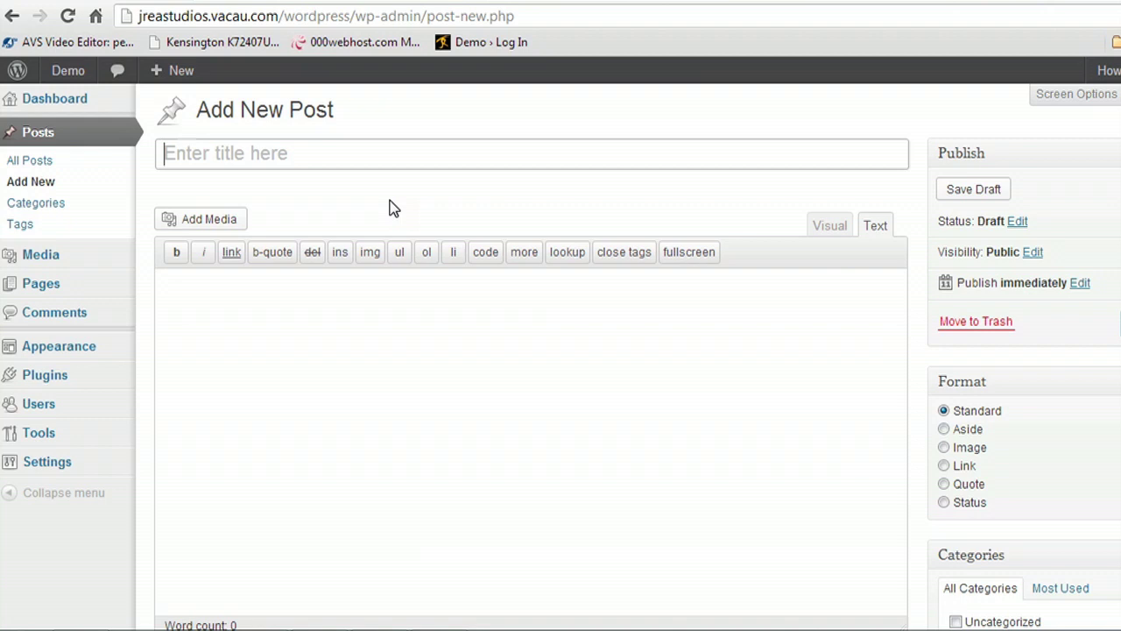
- Title the post 'Header Test' and write 'This is a post about things' in the Visual body
text(Header Test)
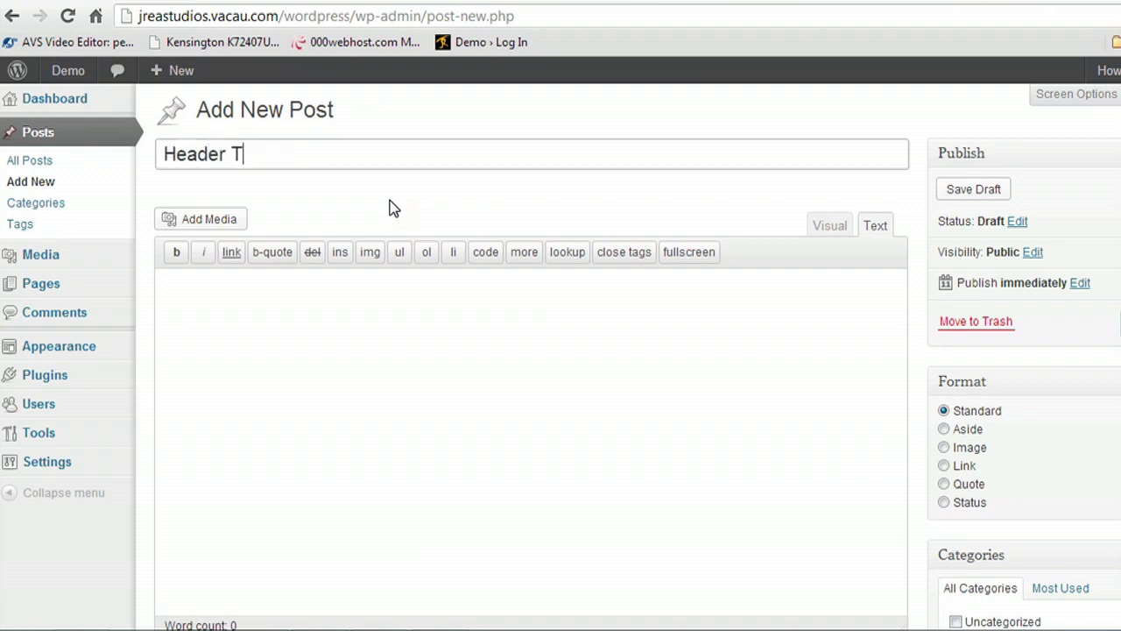
click(510, 298)
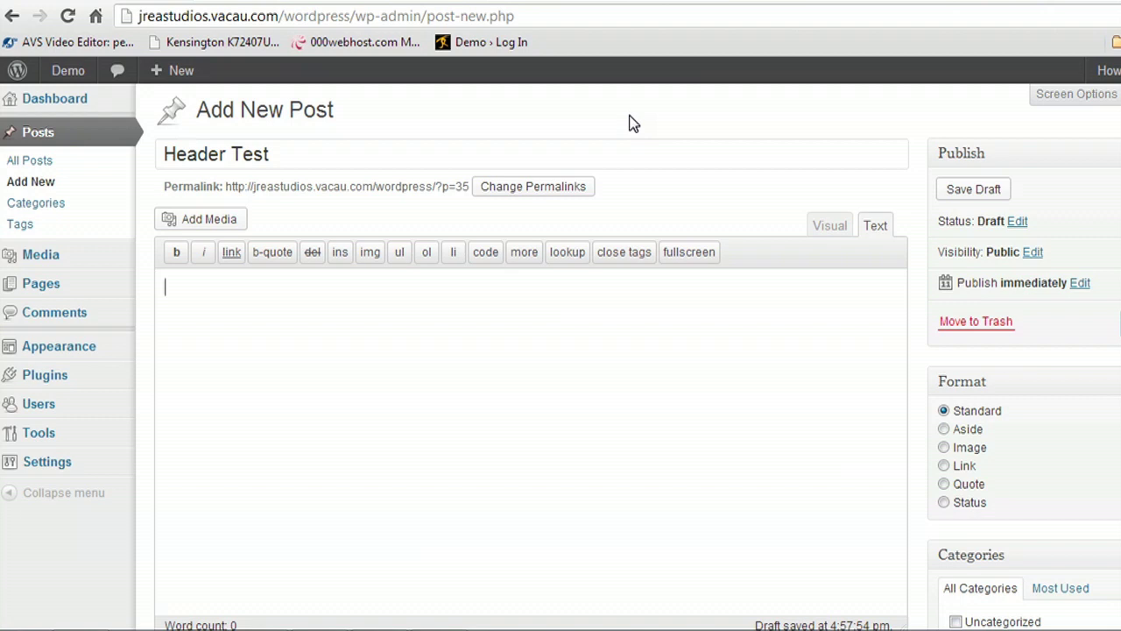
click(831, 227)
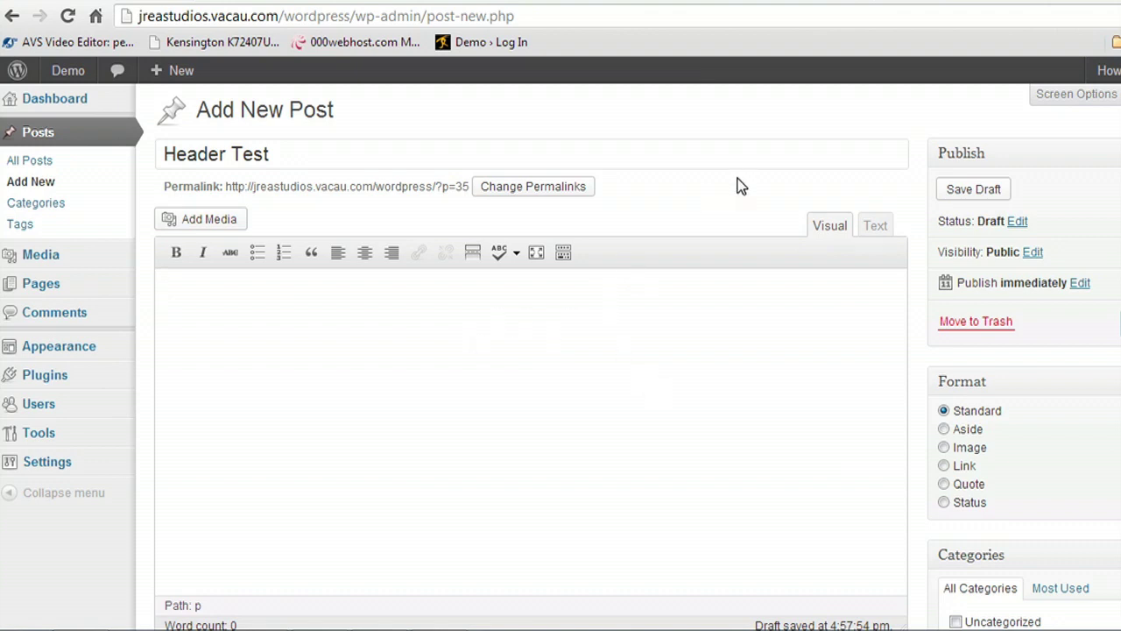
text(This is a post about things)
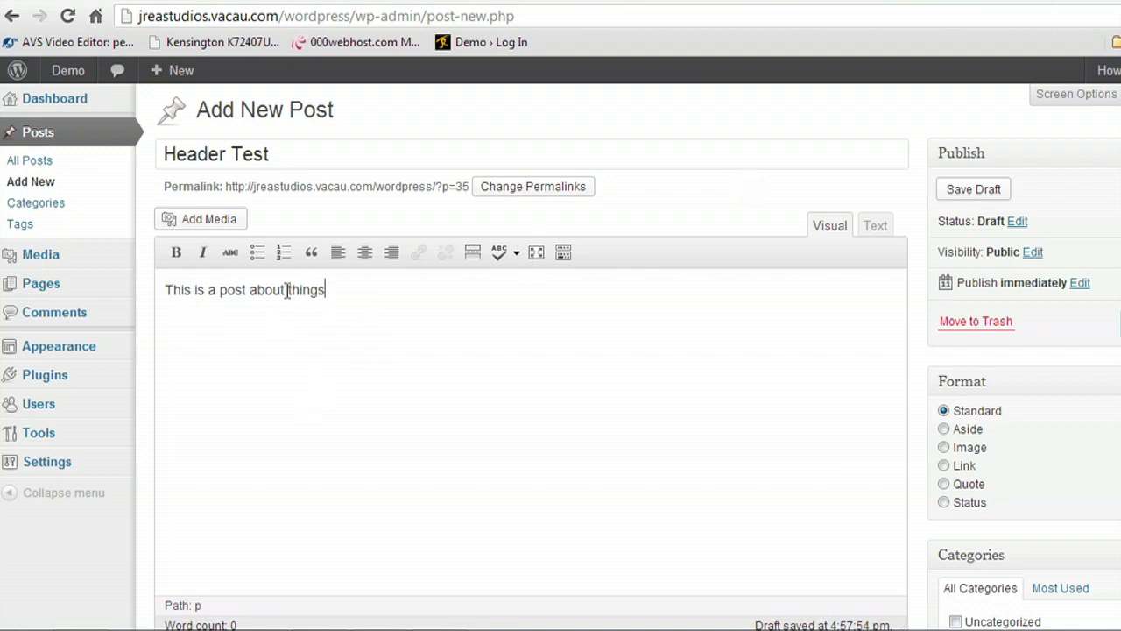
drag(219, 290, 240, 292)
click(231, 289)
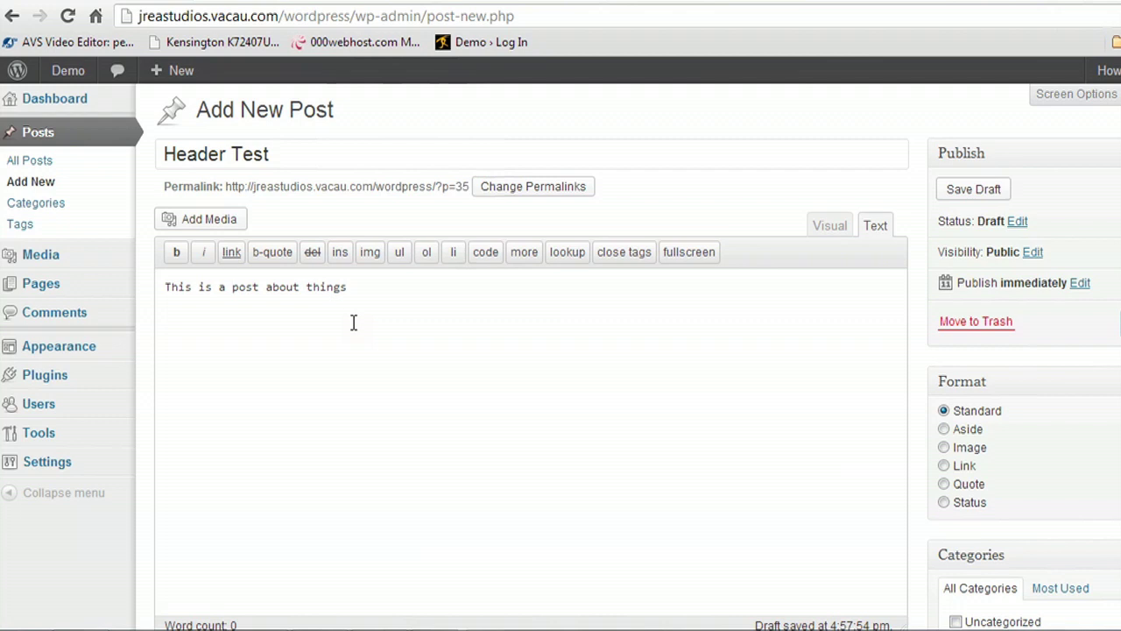
- Wrap the word post in the body as '<h1>post</h1>' in the Text view
text(<)
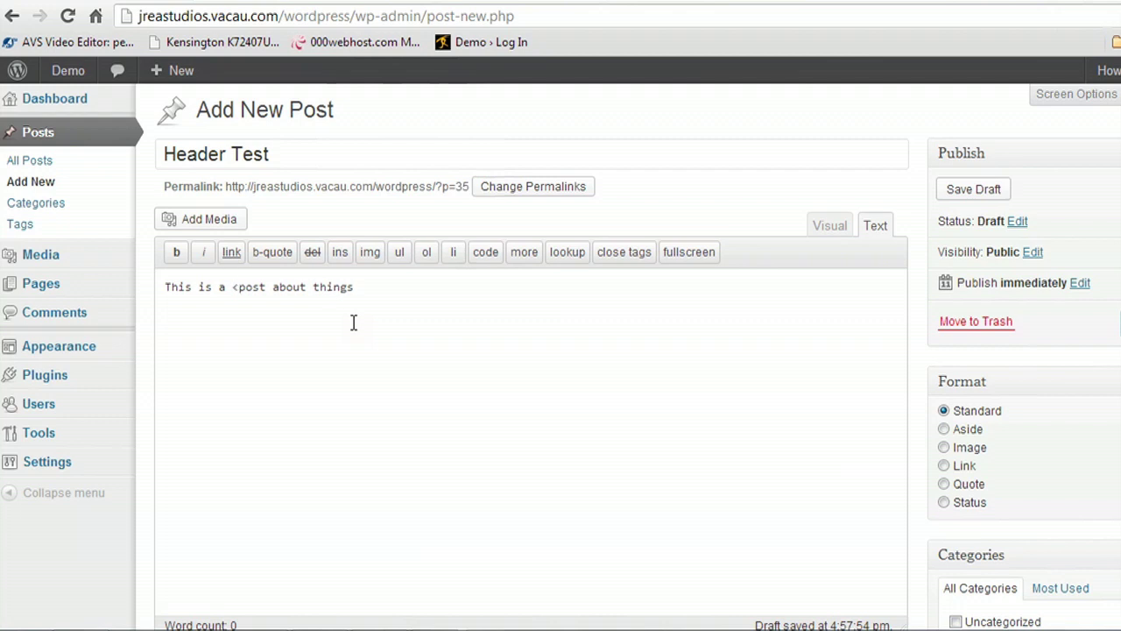
text(h1>post)
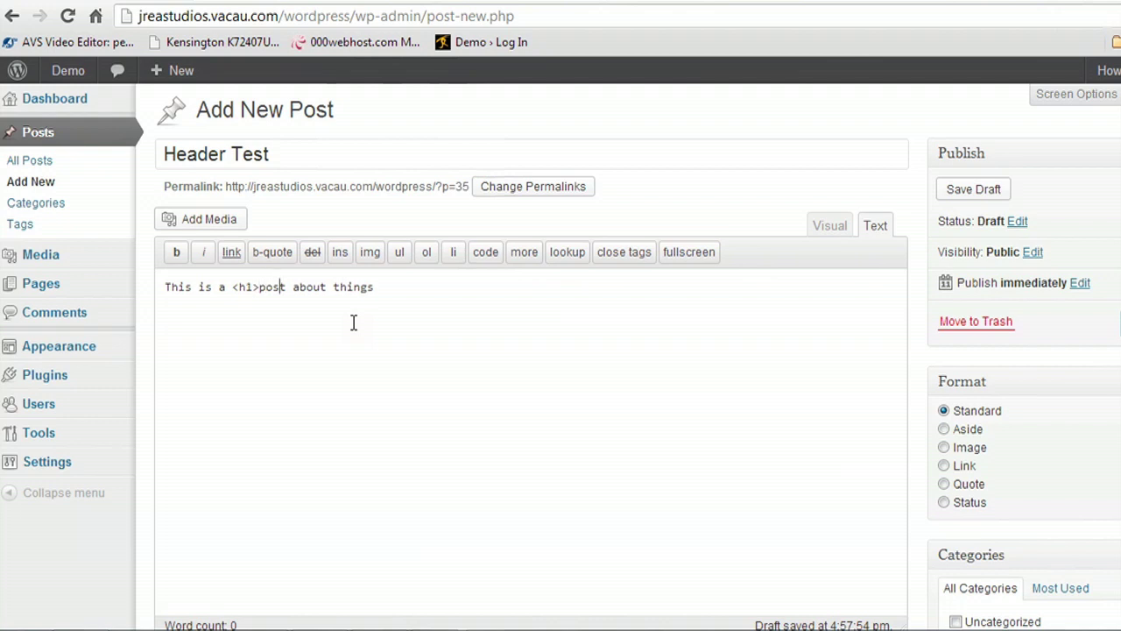
text(<)
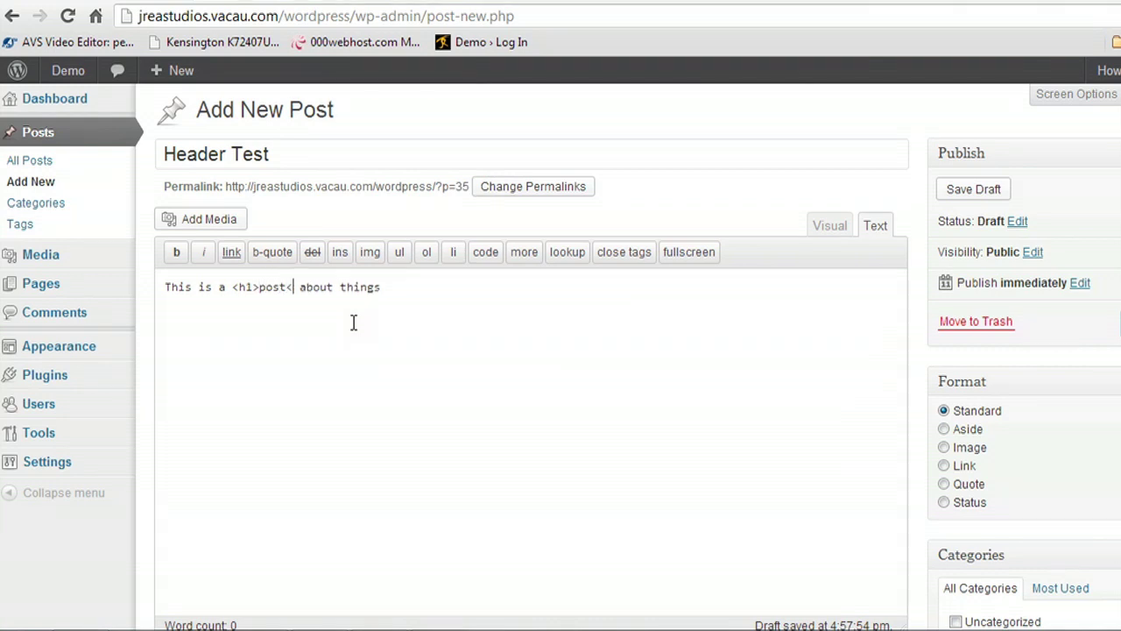
text(/h1)
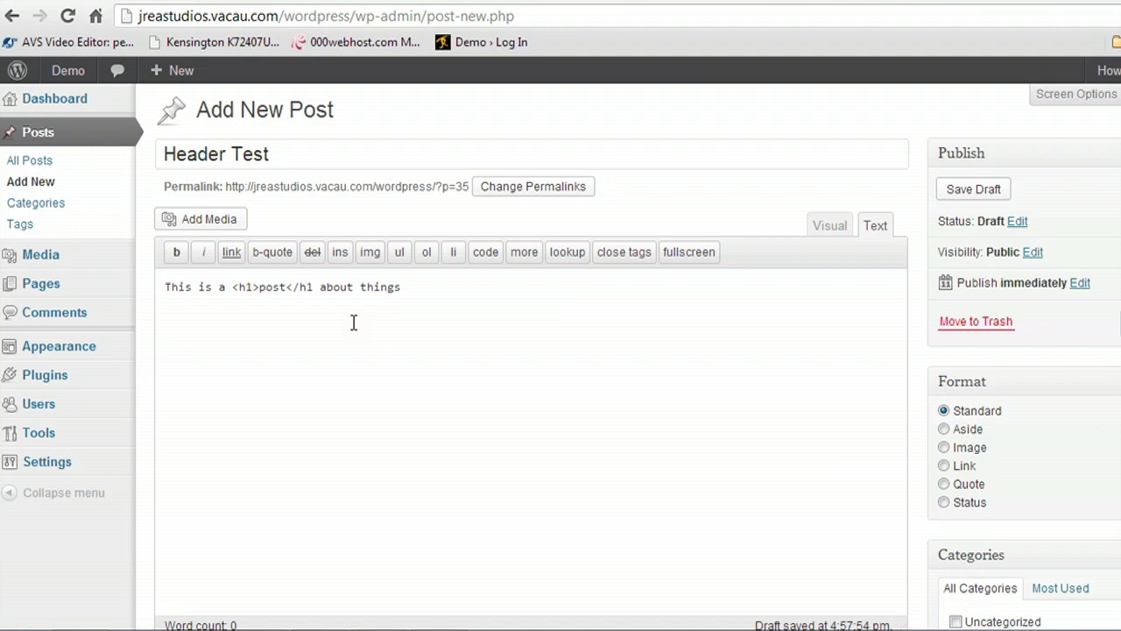
text(>)
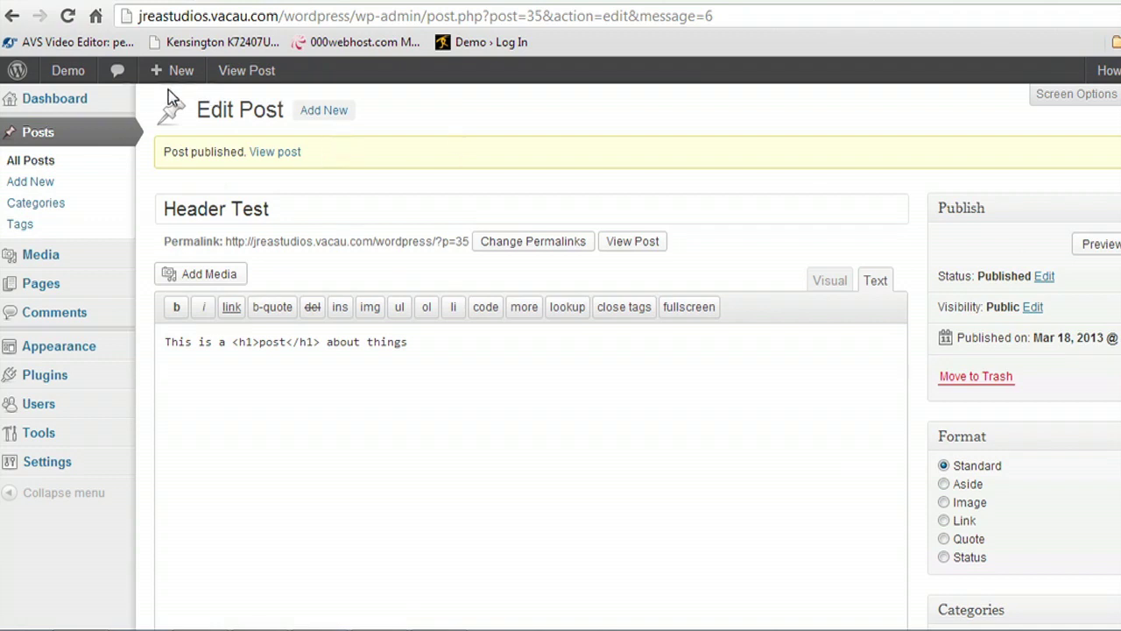
mouse_move(61, 75)
click(111, 107)
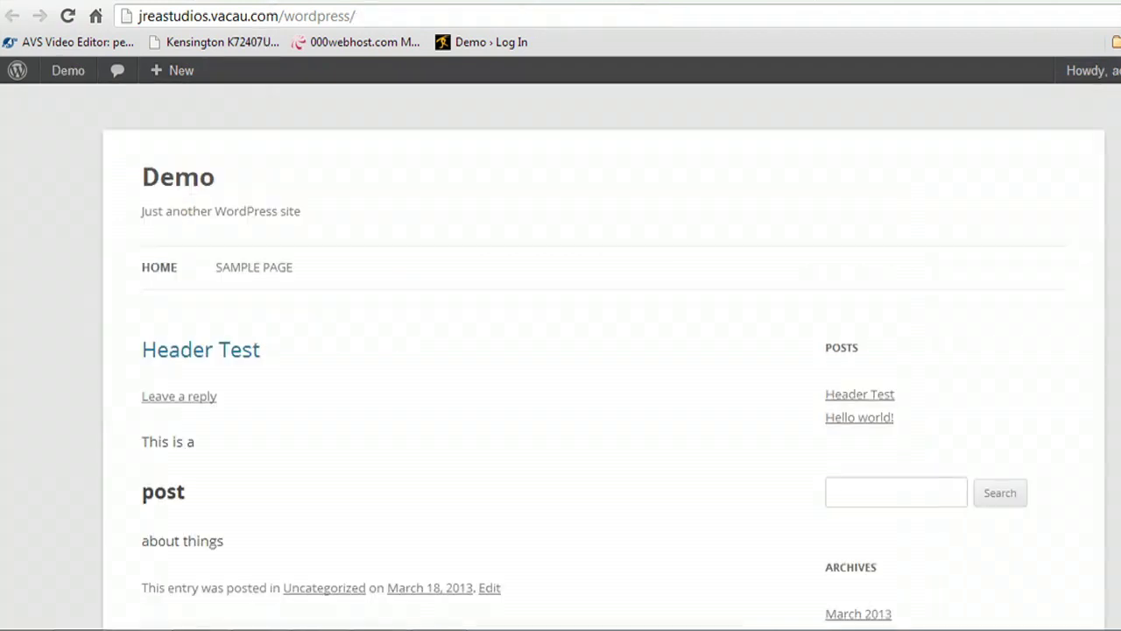
scroll(133, 347, down, 2)
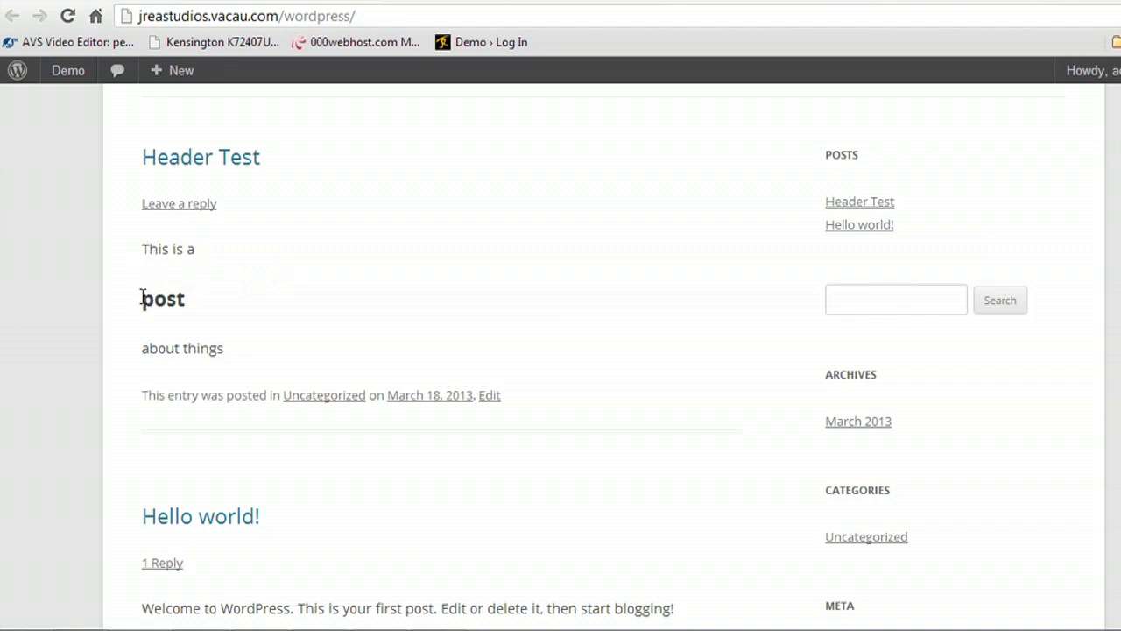
drag(141, 301, 199, 300)
click(199, 301)
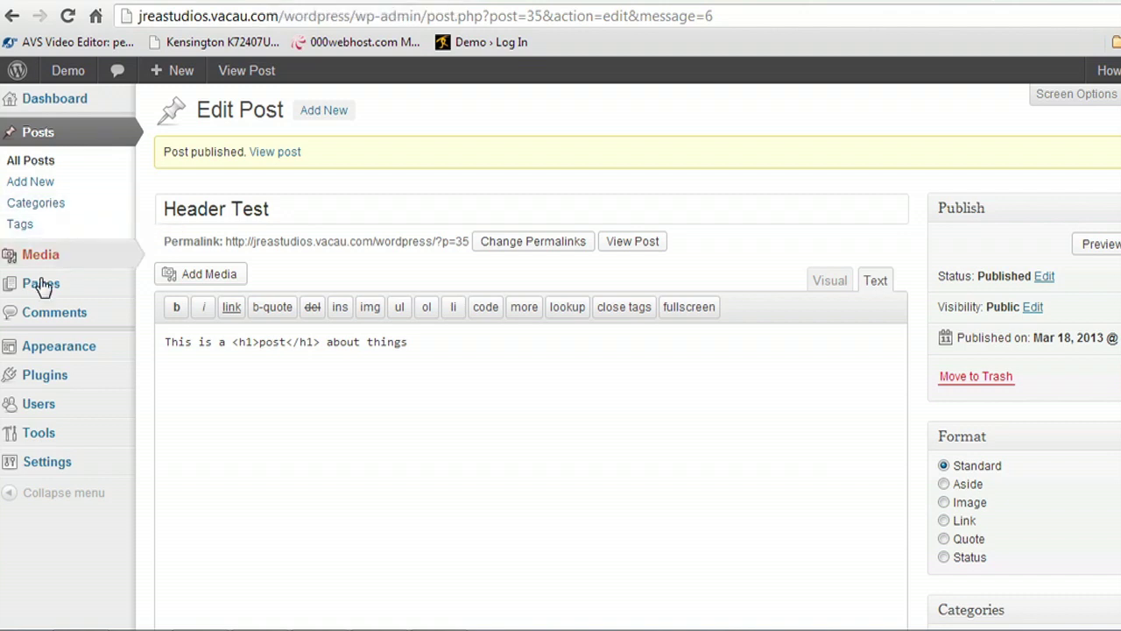
- Open the Twenty Twelve Header (header.php) template in Appearance > Editor
mouse_move(25, 352)
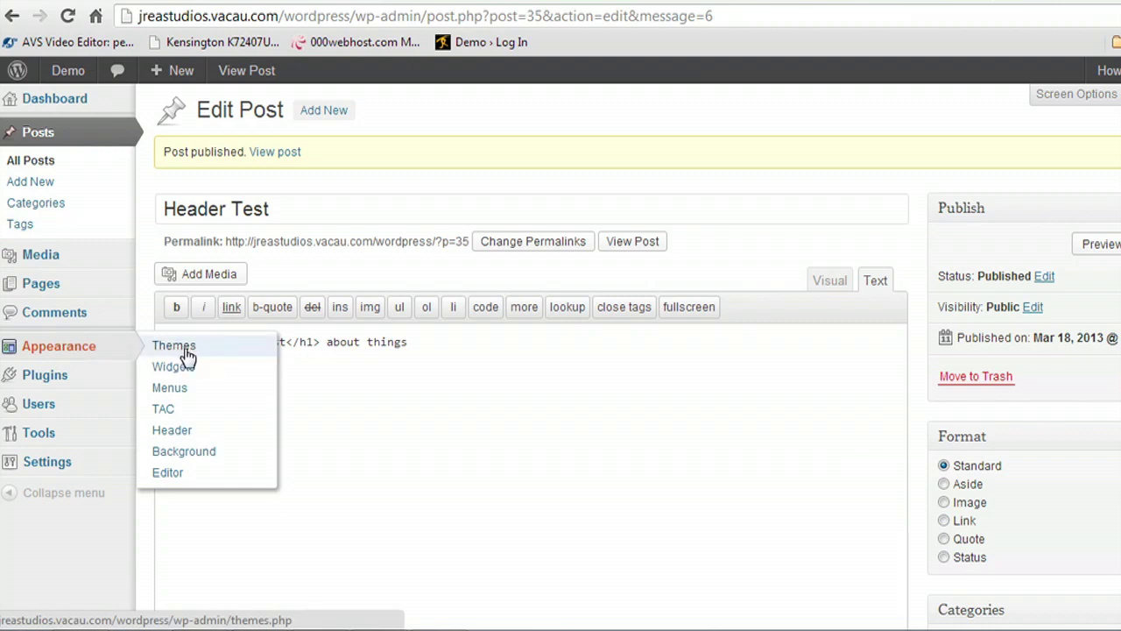
click(169, 473)
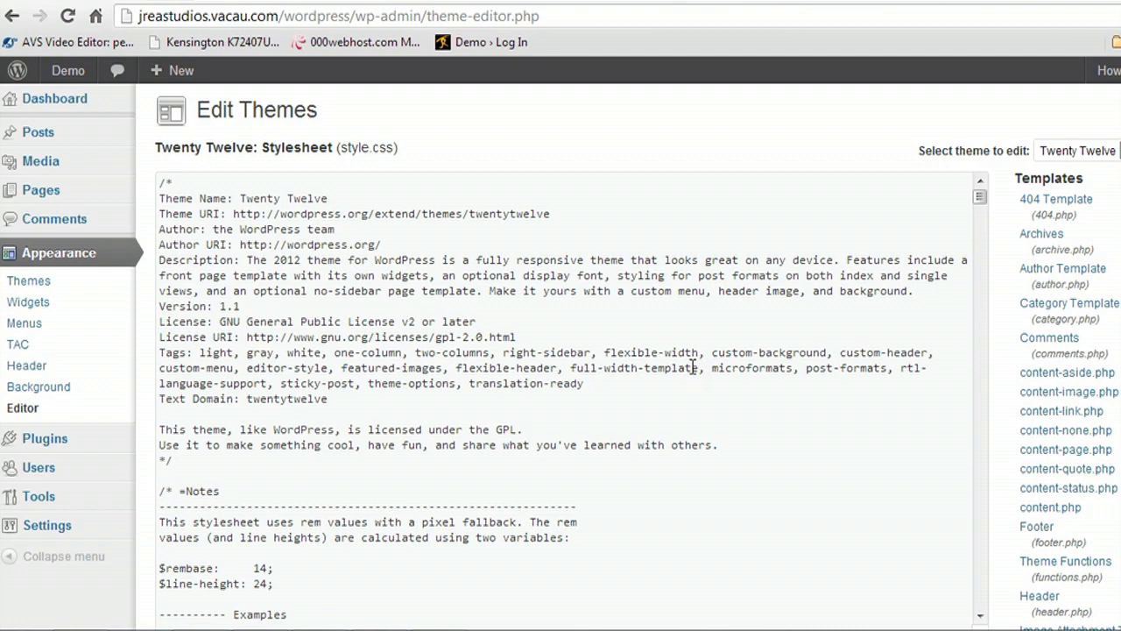
scroll(1068, 410, down, 5)
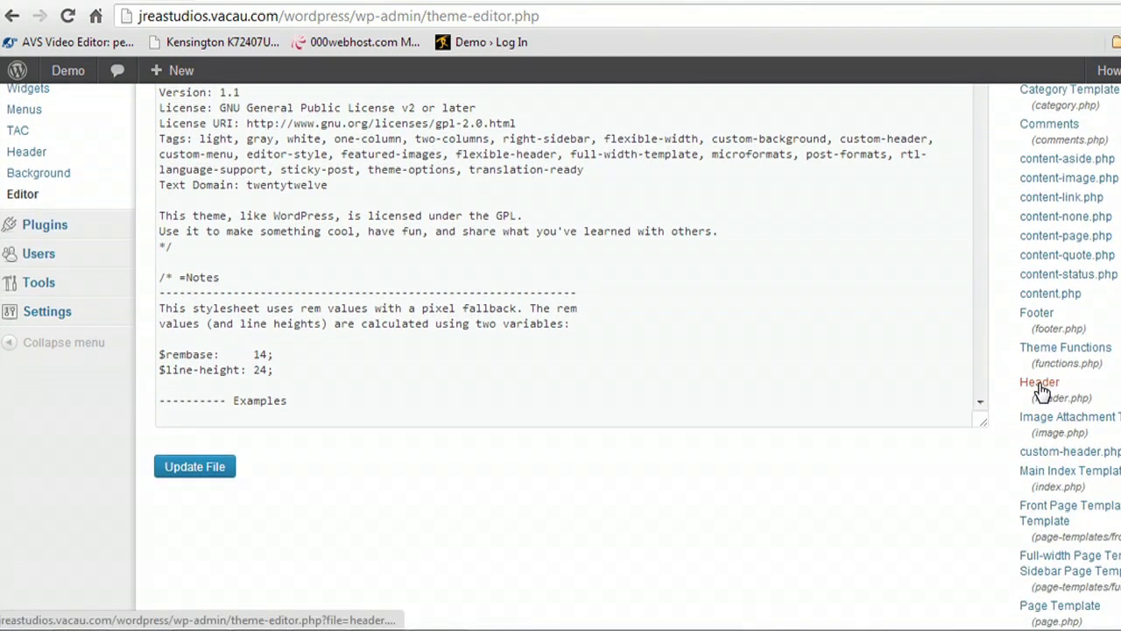
click(1040, 382)
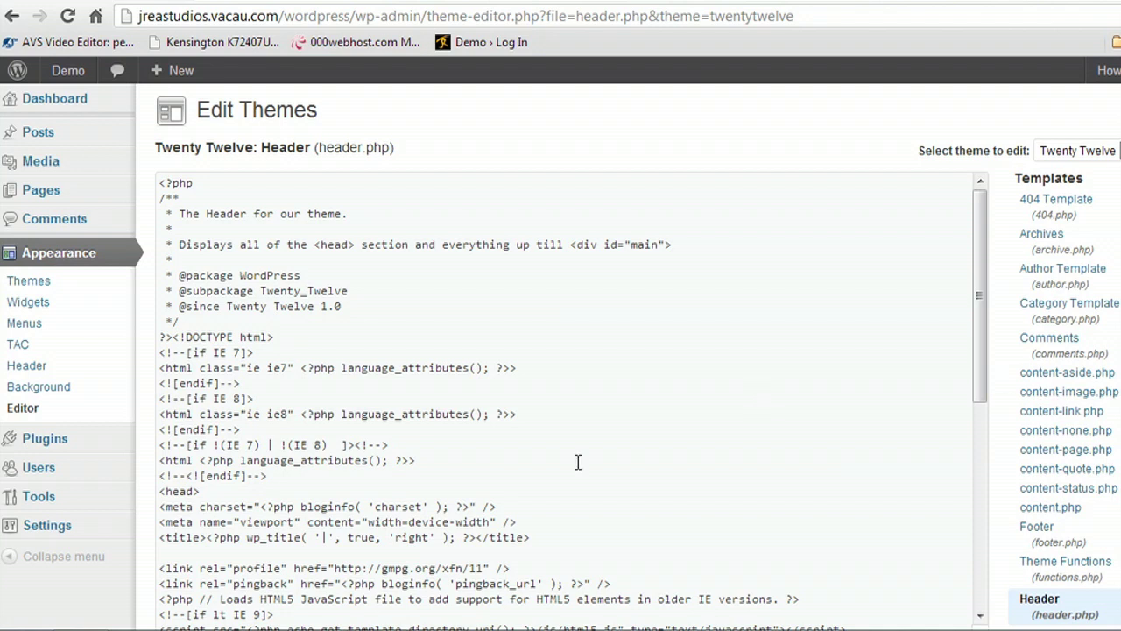
- Select the <?php wp_title( '|', true, 'right' ); ?> code inside the title tag
click(349, 522)
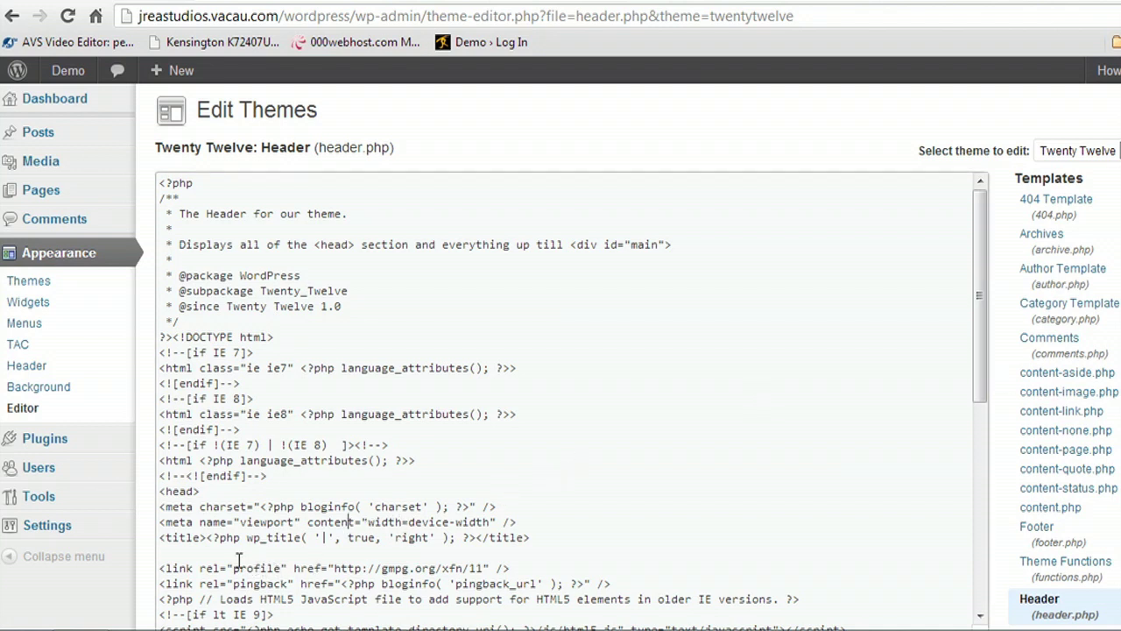
drag(163, 538, 531, 540)
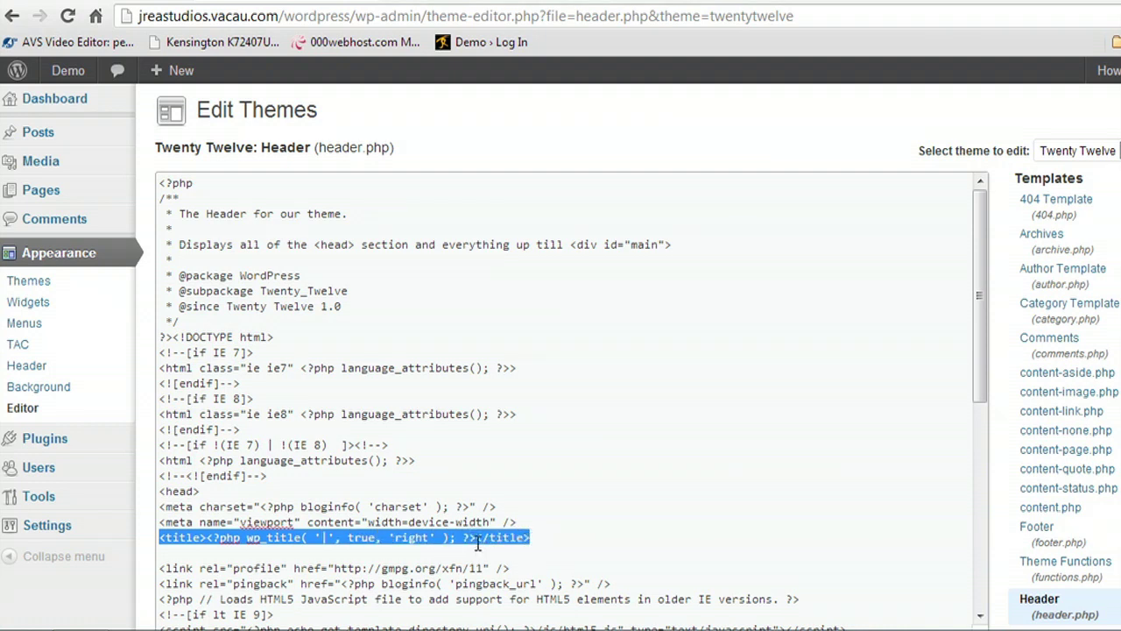
click(233, 536)
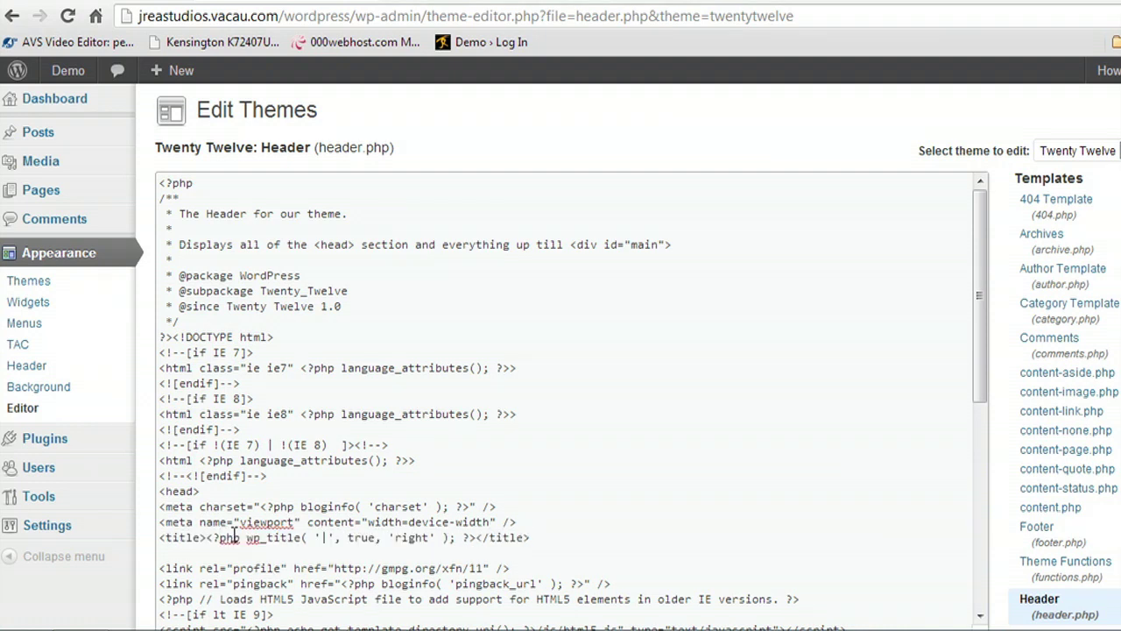
drag(235, 536, 420, 536)
click(341, 537)
drag(207, 537, 471, 540)
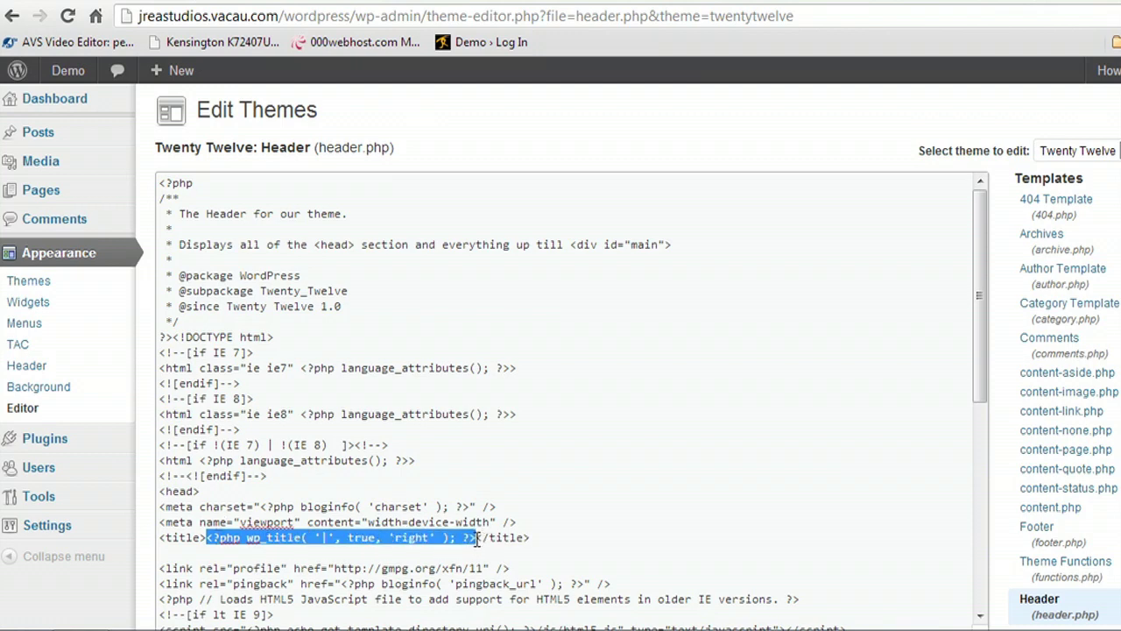
- Paste the copied wp_title code into a new Notepad window as a backup
key(super)
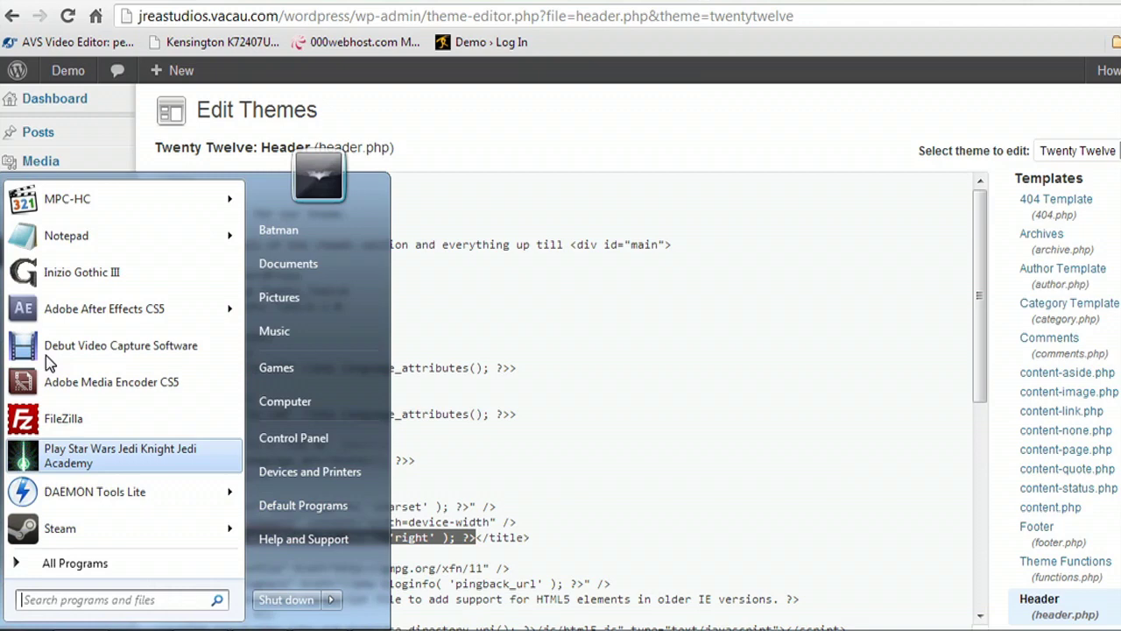
click(75, 233)
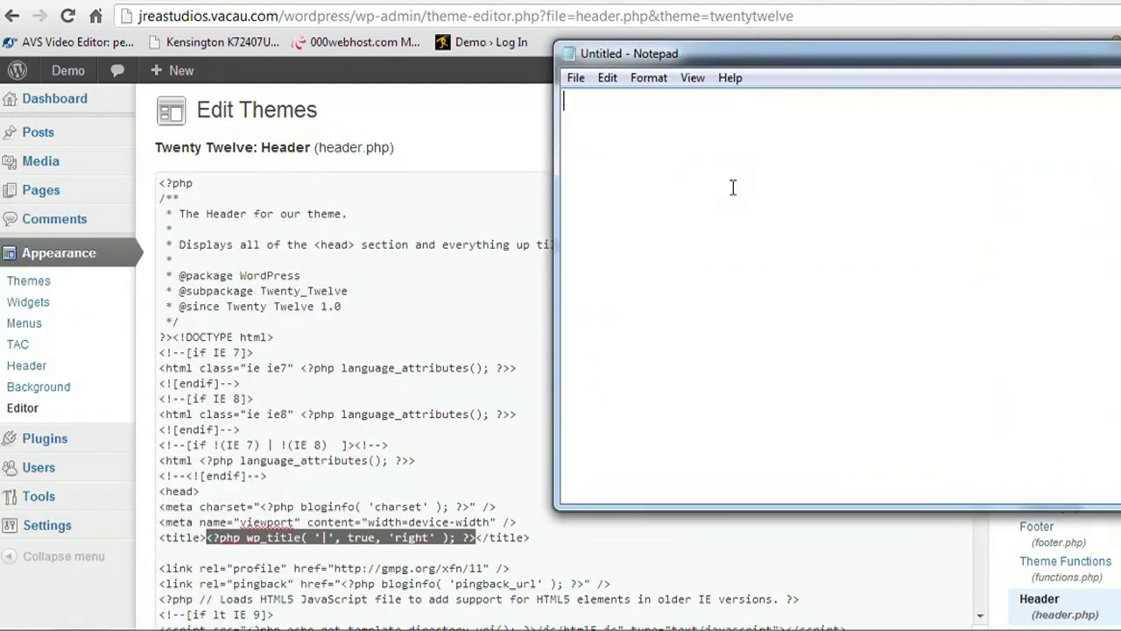
text(<?php wp_title( '|', true, 'right' ); ?>)
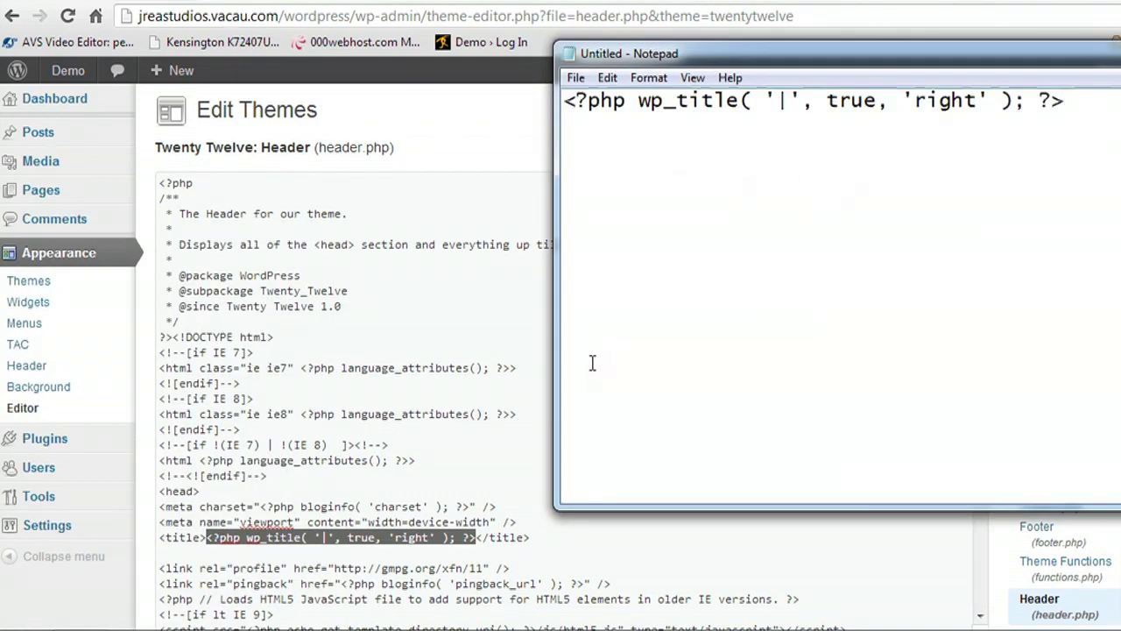
- Replace the title tag's PHP with 'This is my Website' and save header.php
click(405, 524)
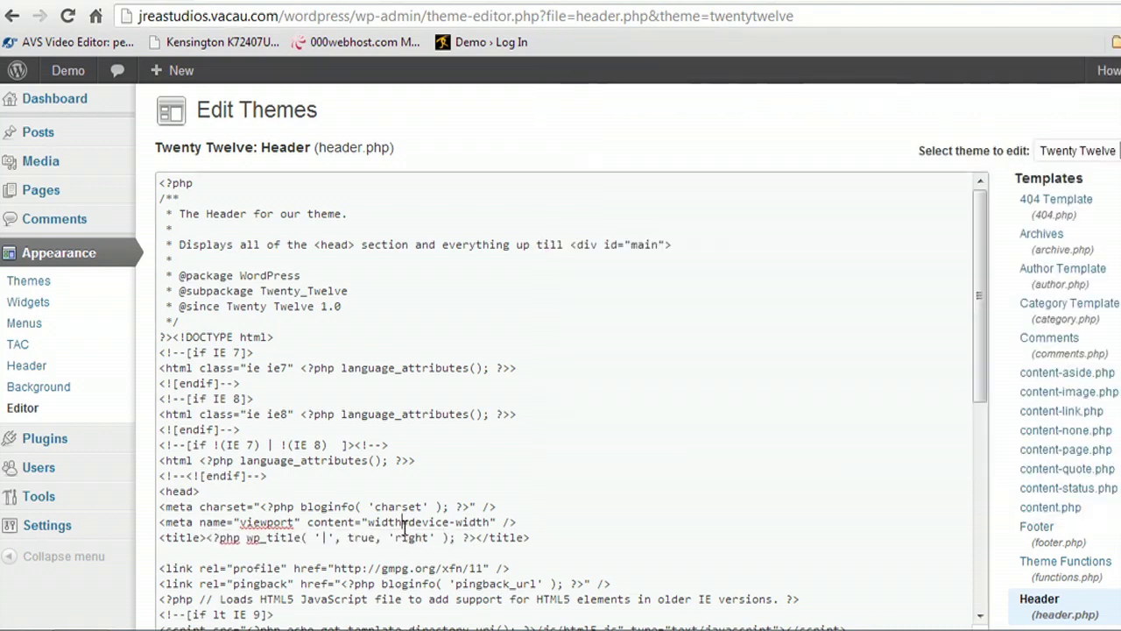
drag(476, 537, 208, 538)
text(This is m)
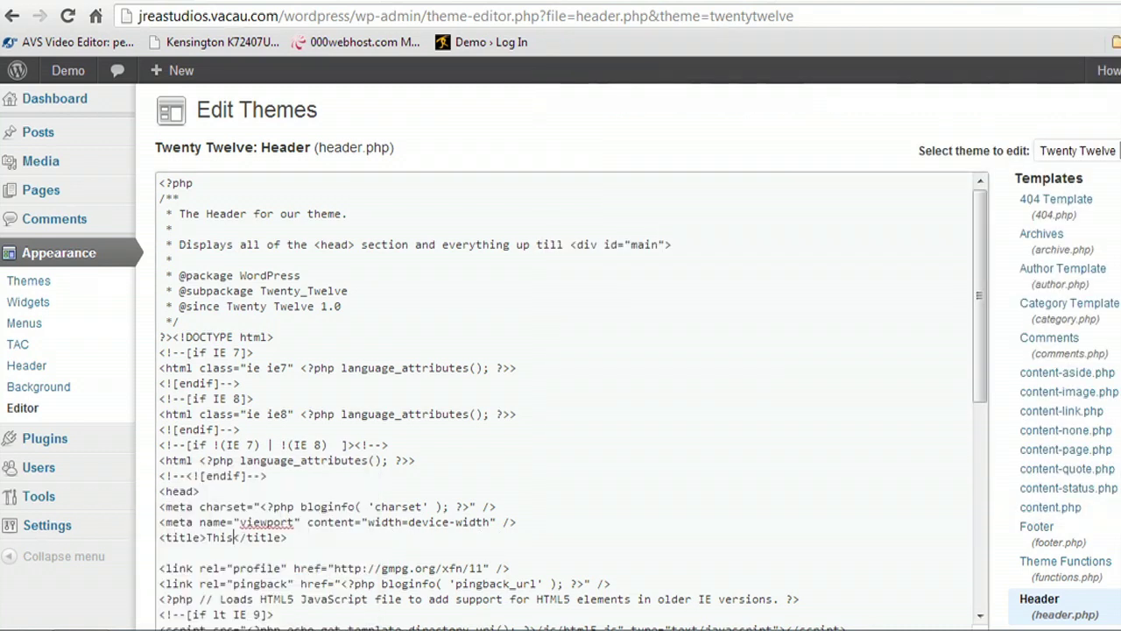
text(y Website)
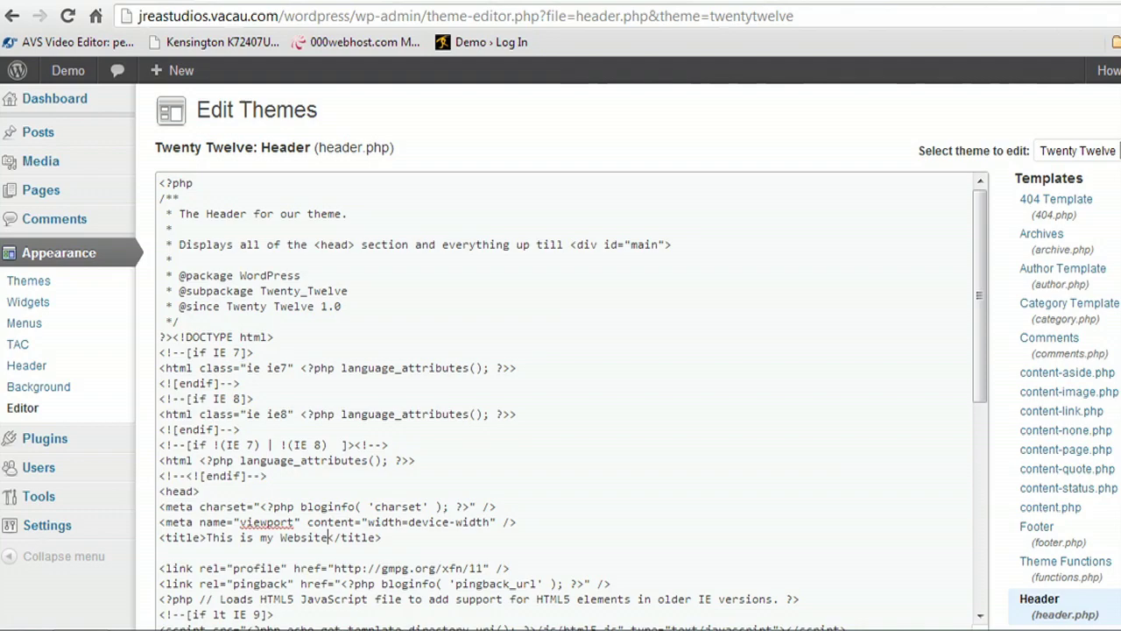
scroll(263, 394, down, 5)
click(194, 280)
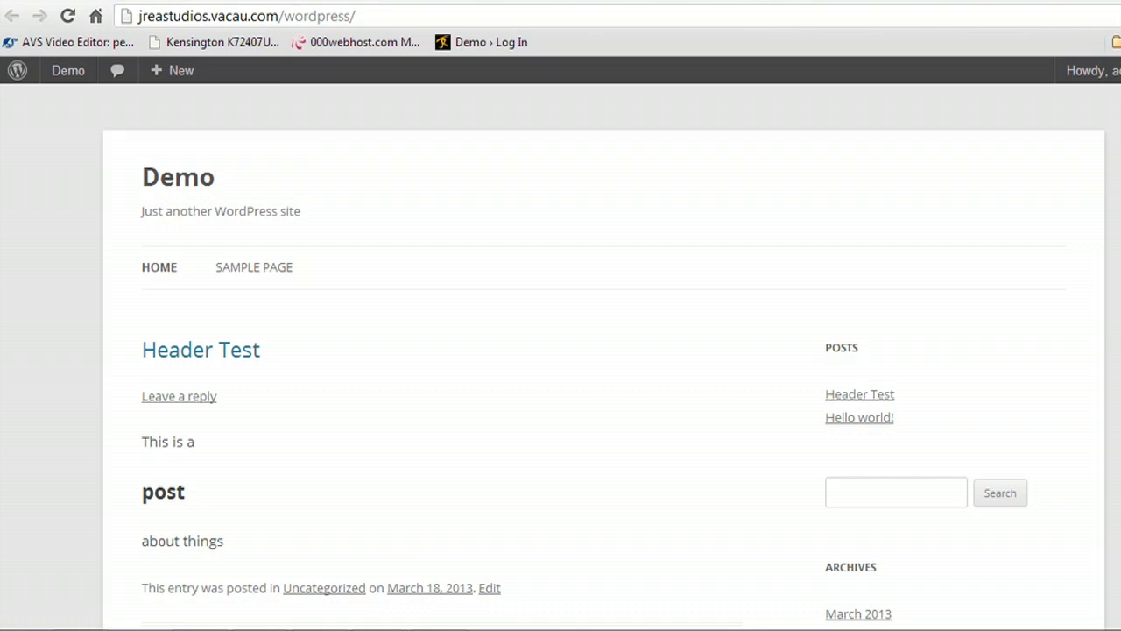
- Reload the public Demo home page to check the new site title
click(66, 17)
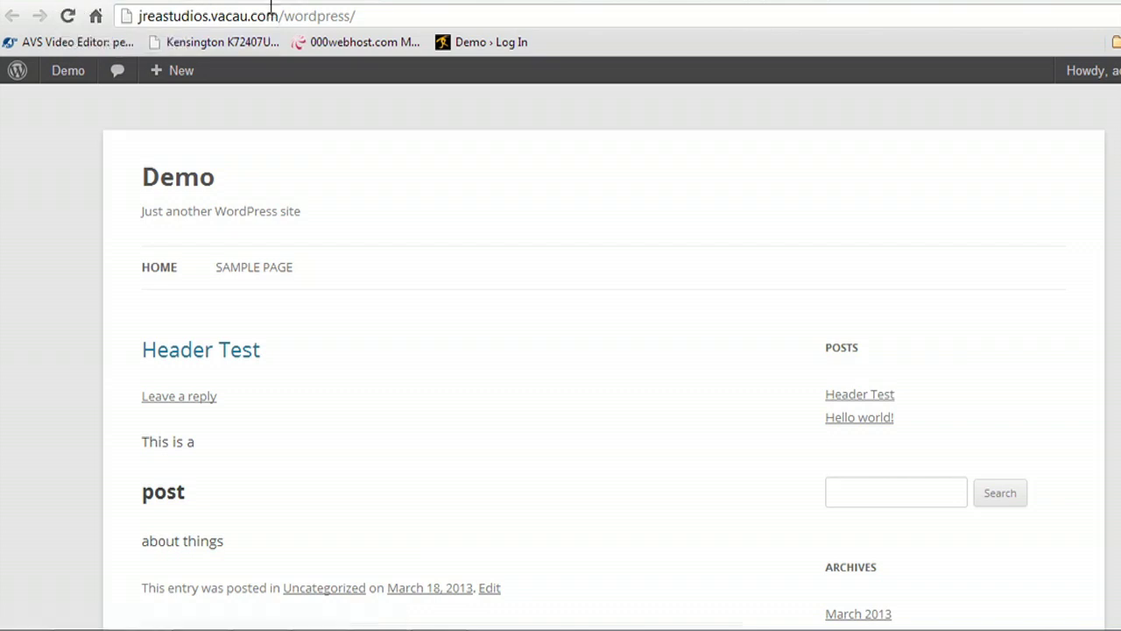